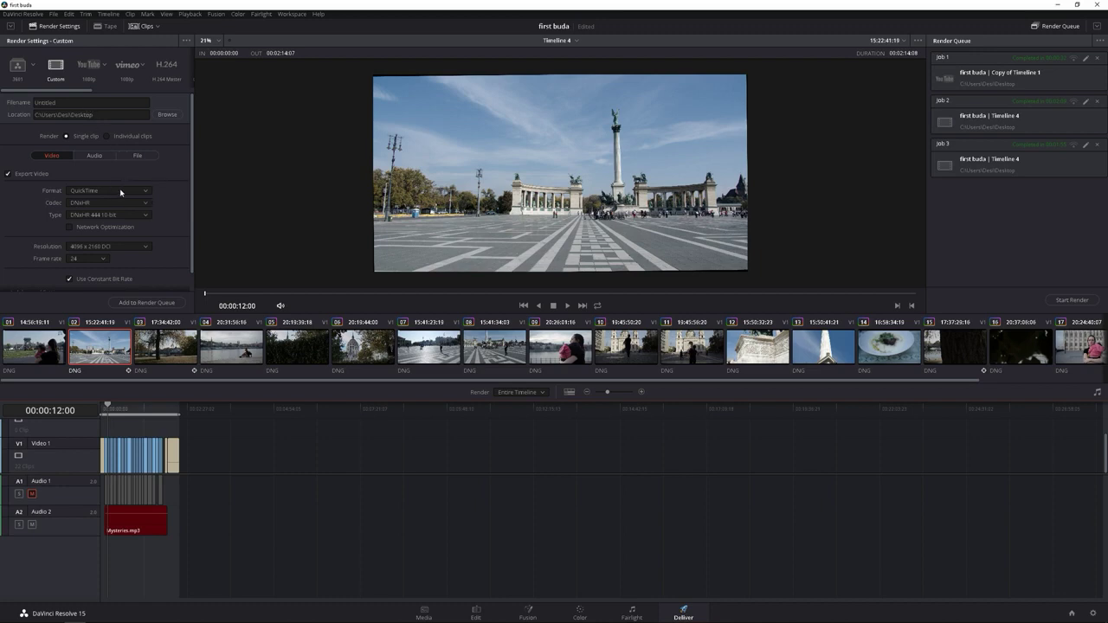
# - Choose MP4 format with the native H.264 encoder and restrict quality to 40000 Kb/s
pyautogui.click(121, 193)
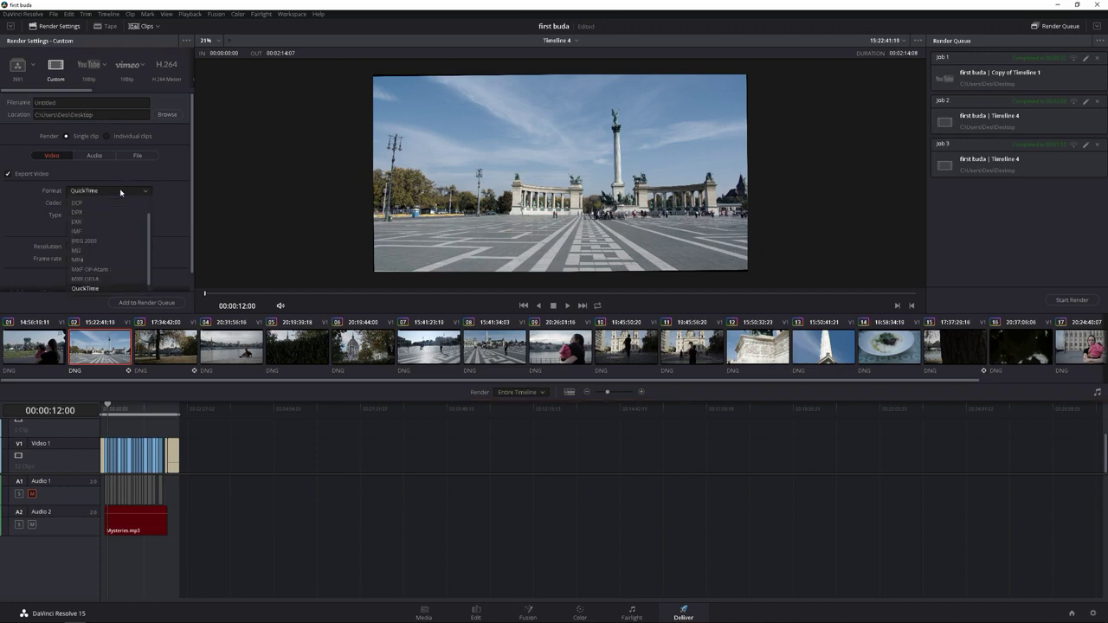
pyautogui.click(103, 260)
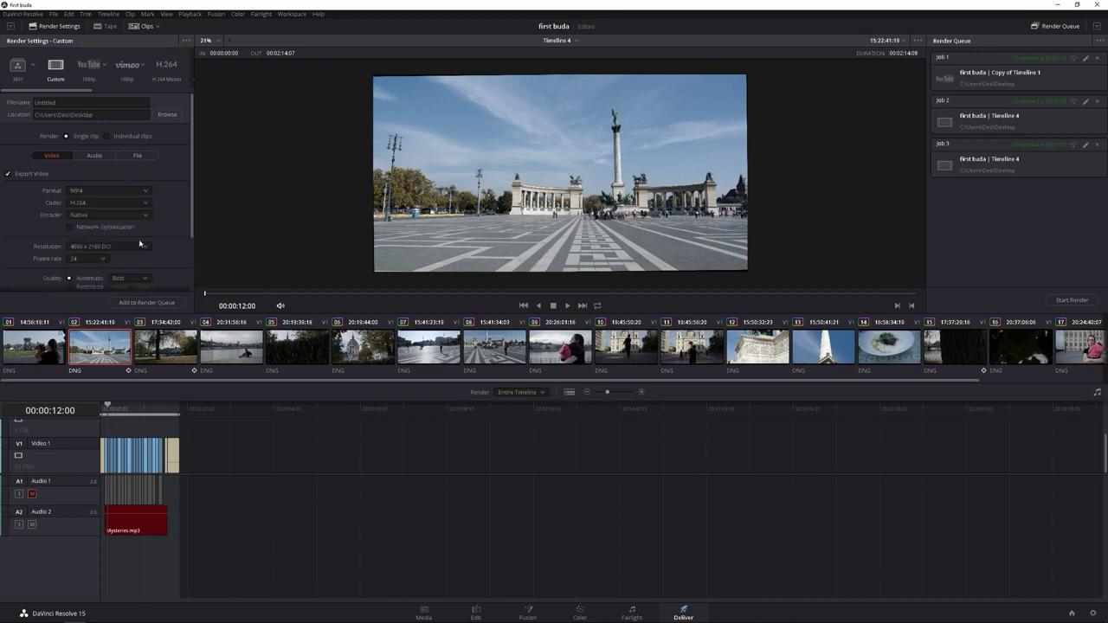
pyautogui.click(92, 216)
pyautogui.click(82, 227)
pyautogui.scroll(-2, 105, 235)
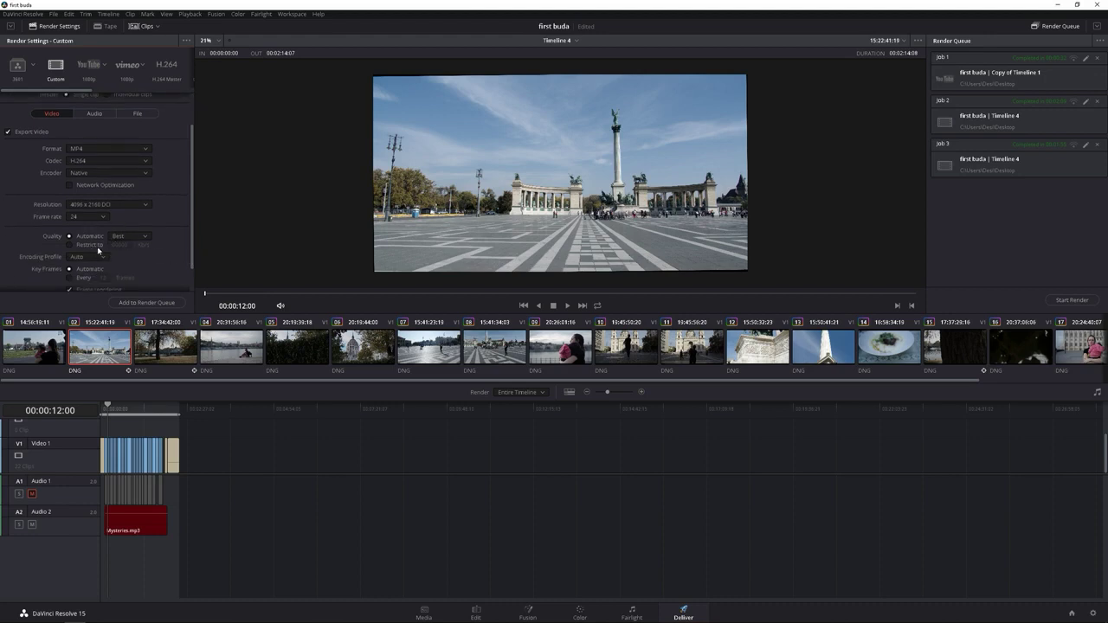
pyautogui.click(92, 245)
pyautogui.click(120, 245)
pyautogui.write('480000')
pyautogui.scroll(-2, 190, 268)
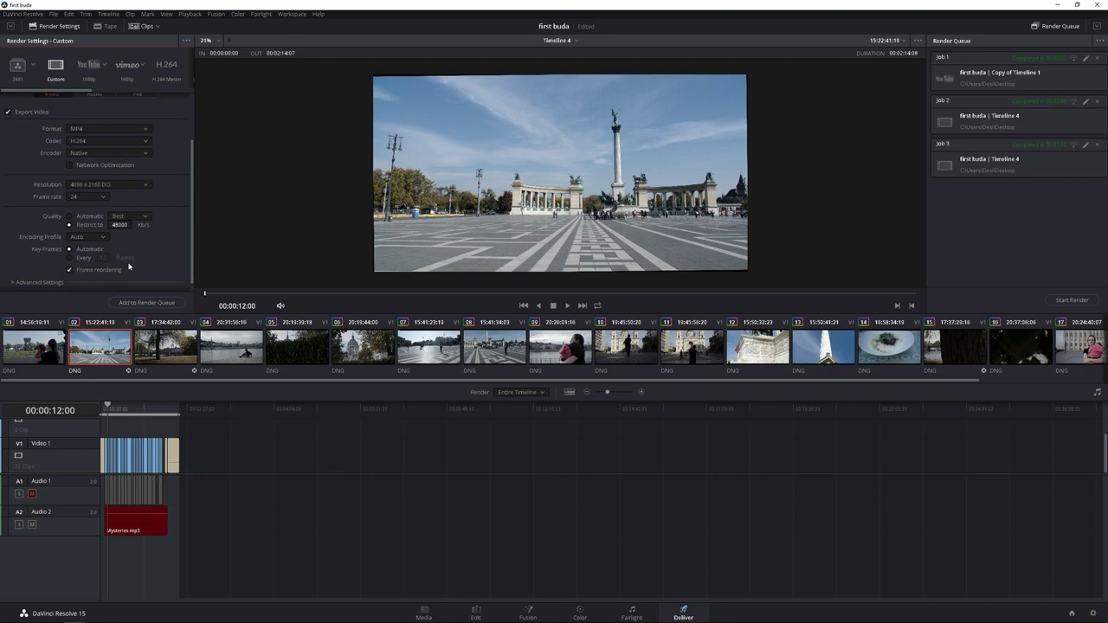
# - Set the H.264 encoding profile to High and key frames to every 12 frames
pyautogui.click(94, 237)
pyautogui.click(85, 274)
pyautogui.scroll(-1, 190, 253)
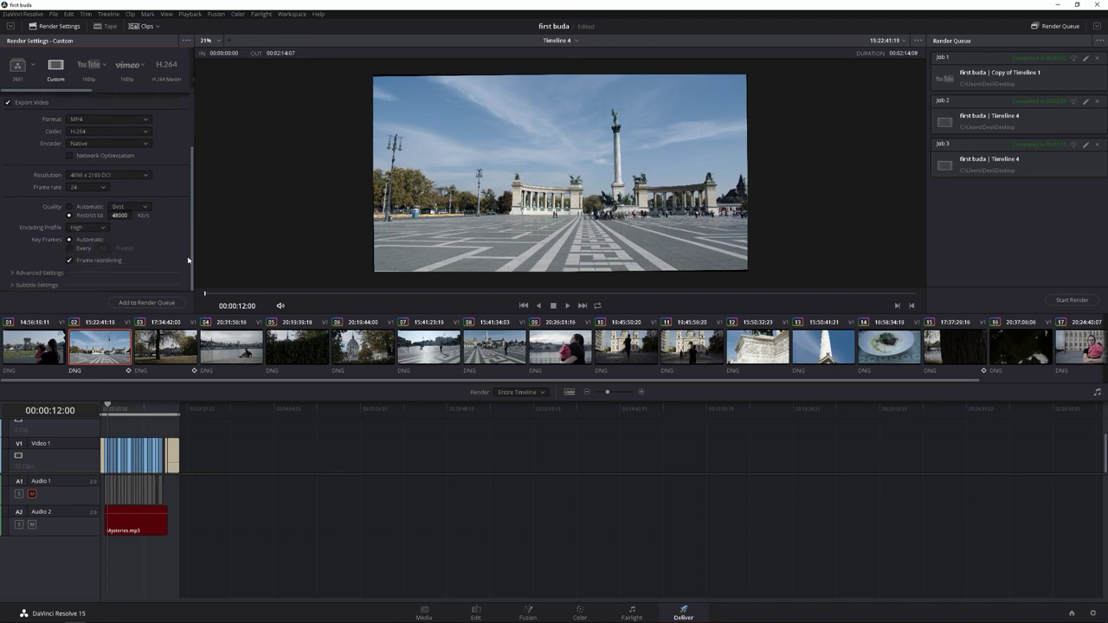
pyautogui.click(39, 274)
pyautogui.click(70, 249)
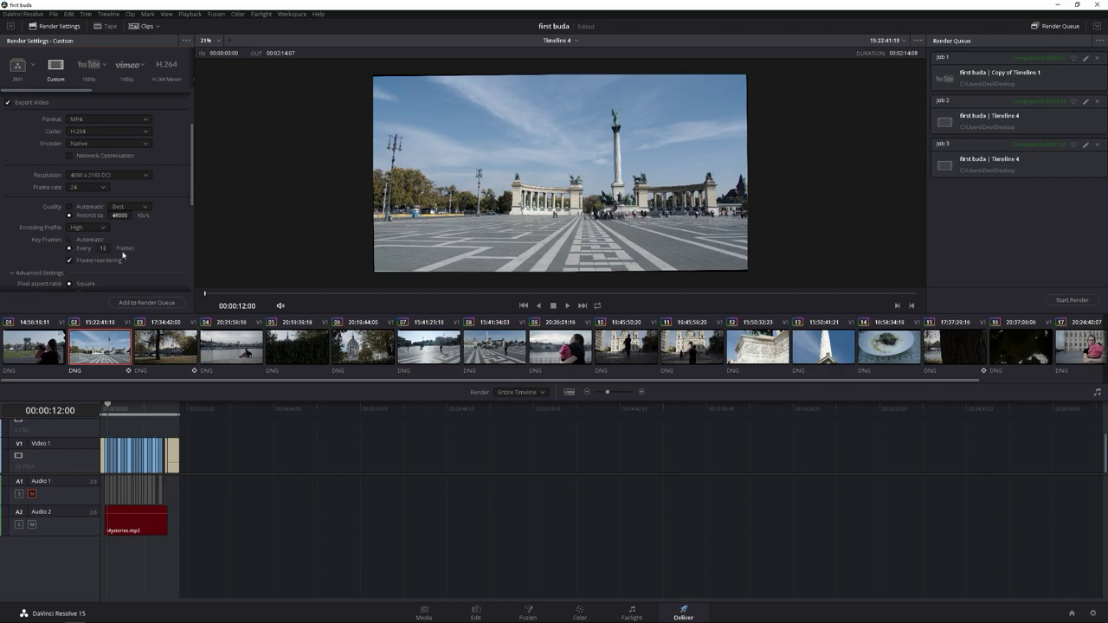
pyautogui.scroll(-3, 192, 201)
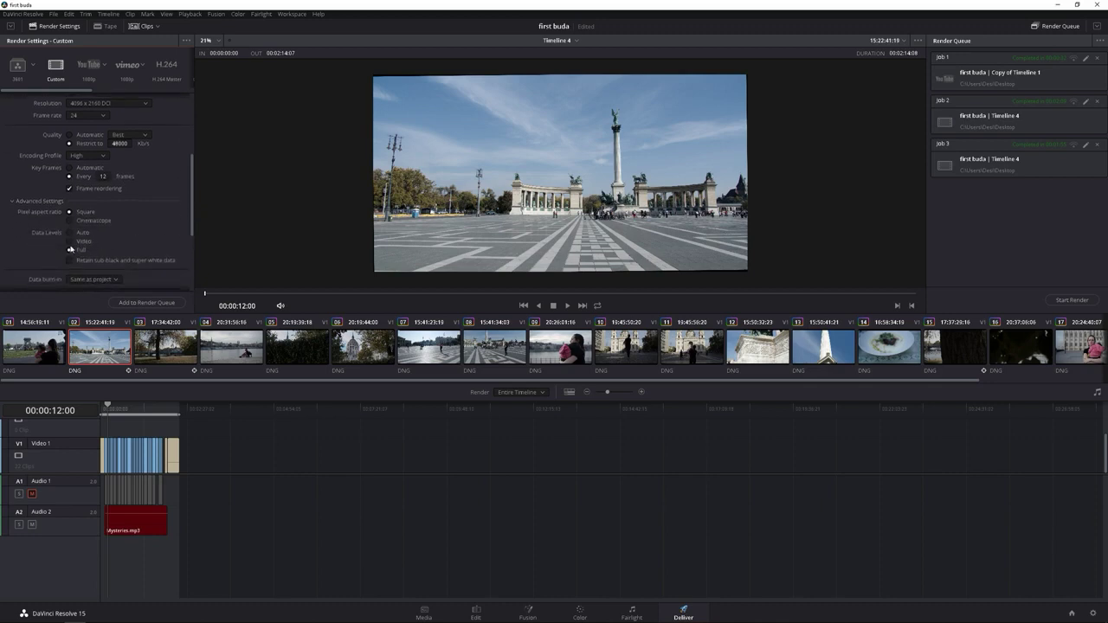
pyautogui.moveTo(188, 231); pyautogui.dragTo(180, 129)
# - Set the audio data rate to 128 Kb/s, keeping Main 1 (Stereo) as output track
pyautogui.click(94, 156)
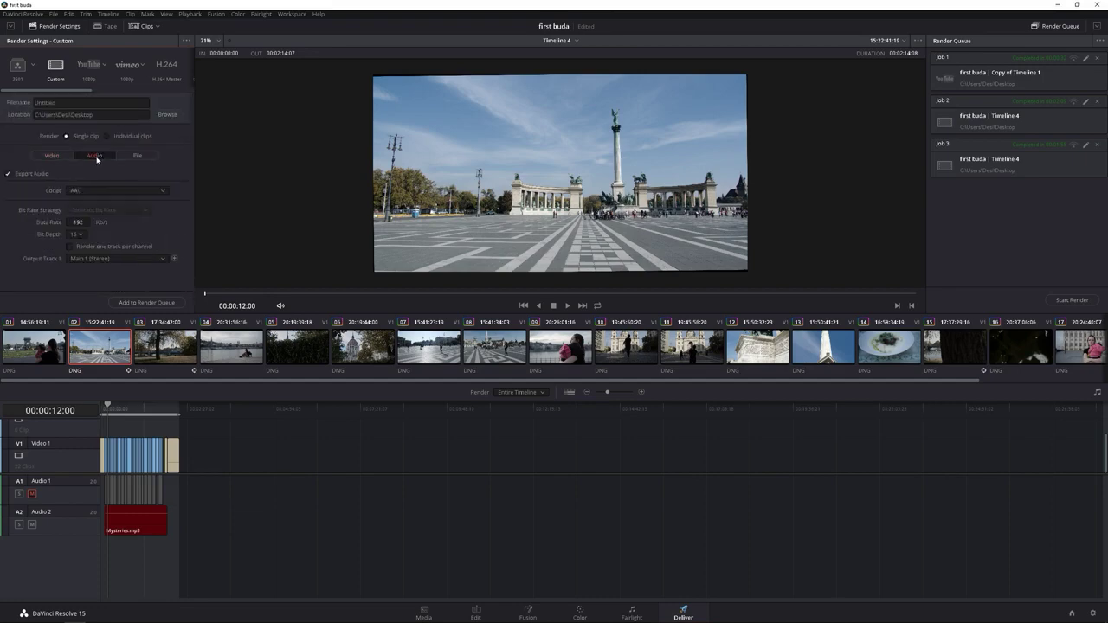
pyautogui.doubleClick(87, 221)
pyautogui.write('128')
pyautogui.click(127, 259)
pyautogui.click(115, 274)
# - Name the output file 'native', add it to the render queue and start rendering
pyautogui.click(135, 156)
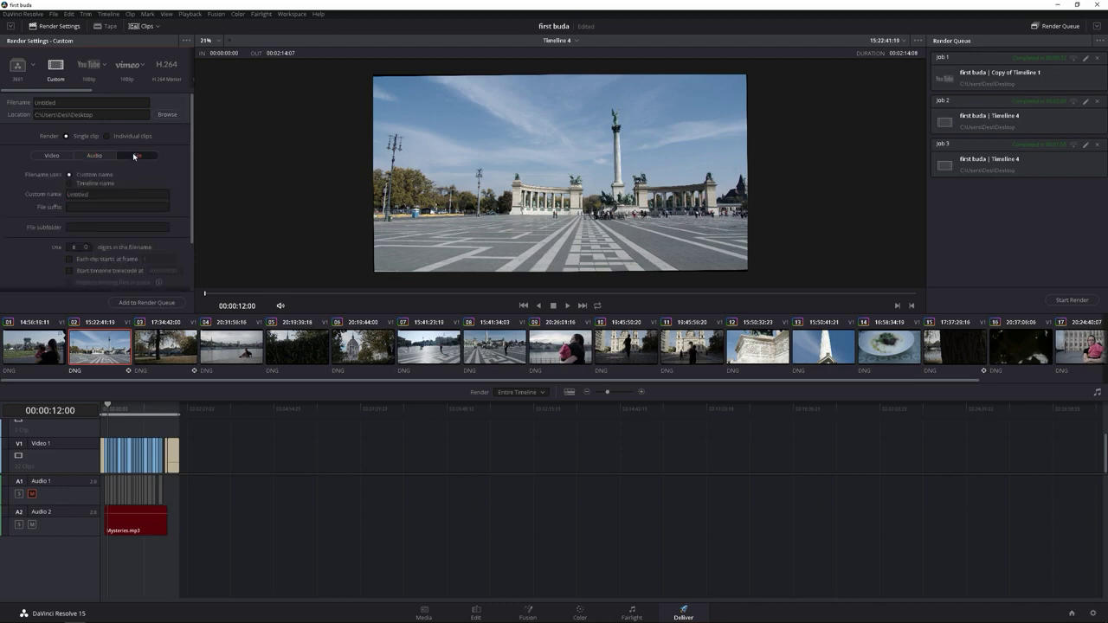
pyautogui.click(91, 194)
pyautogui.write('r')
pyautogui.click(147, 303)
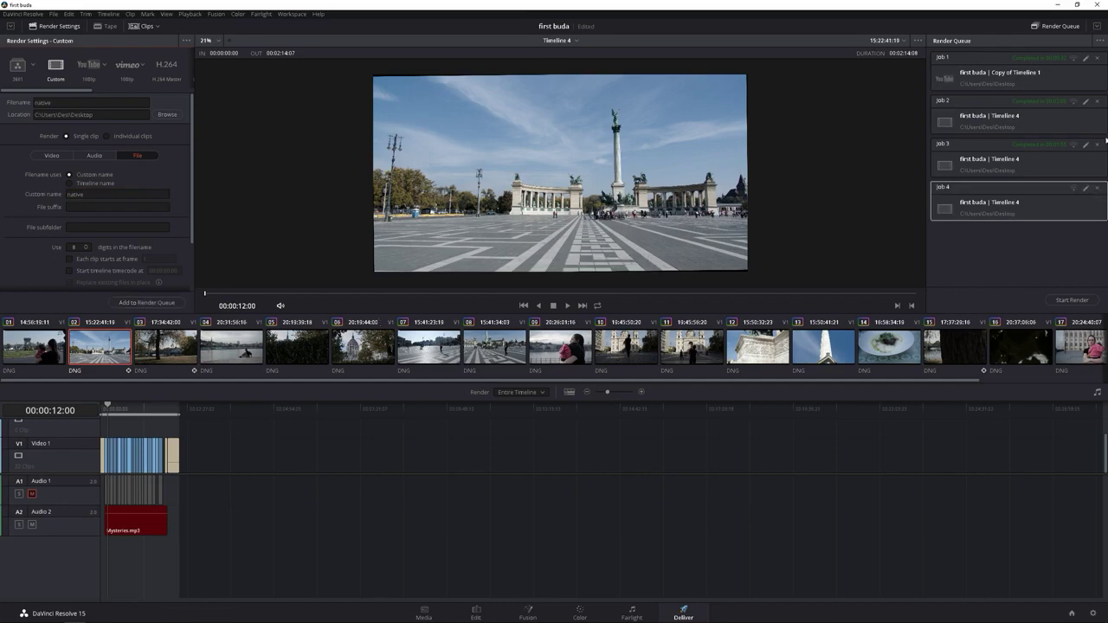
pyautogui.click(1082, 300)
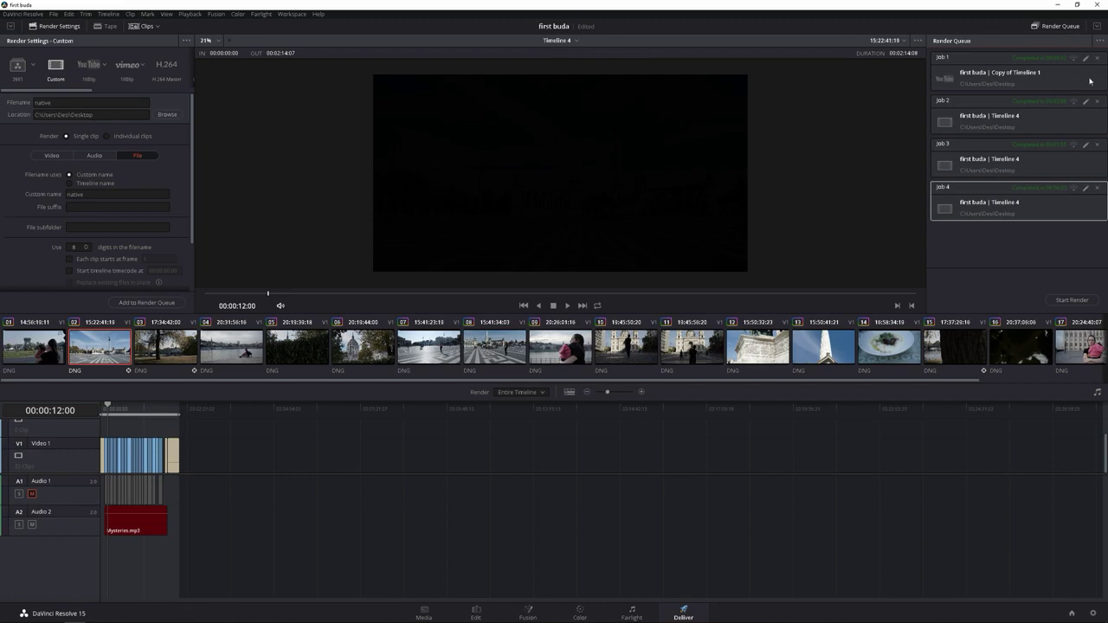
# - Clear all jobs from the render queue and switch the video encoder to NVIDIA
pyautogui.click(1099, 41)
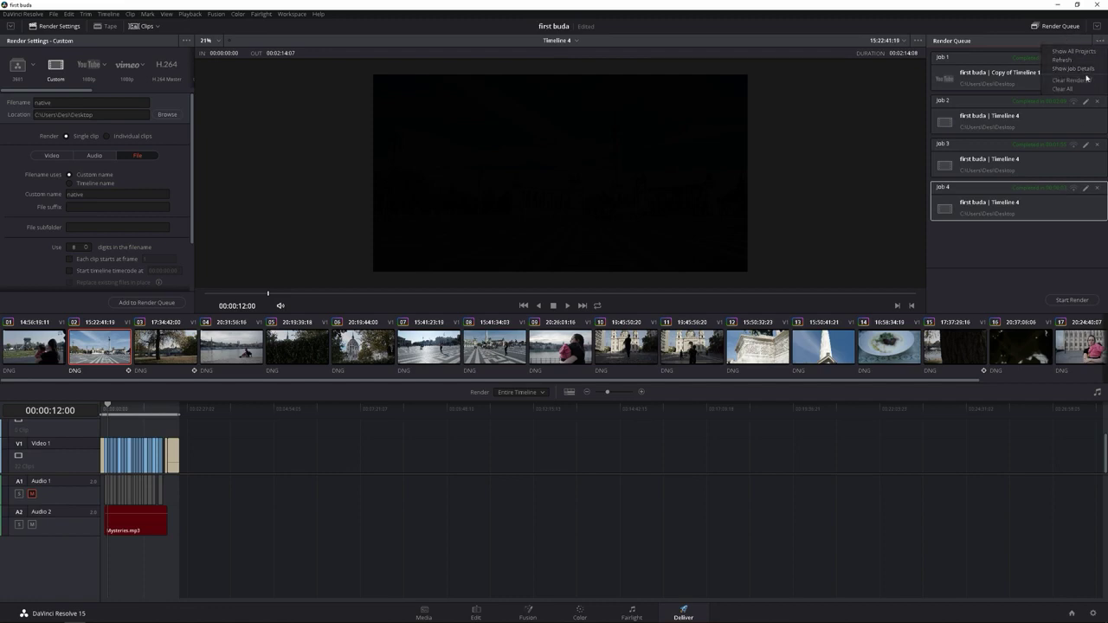
pyautogui.click(1084, 80)
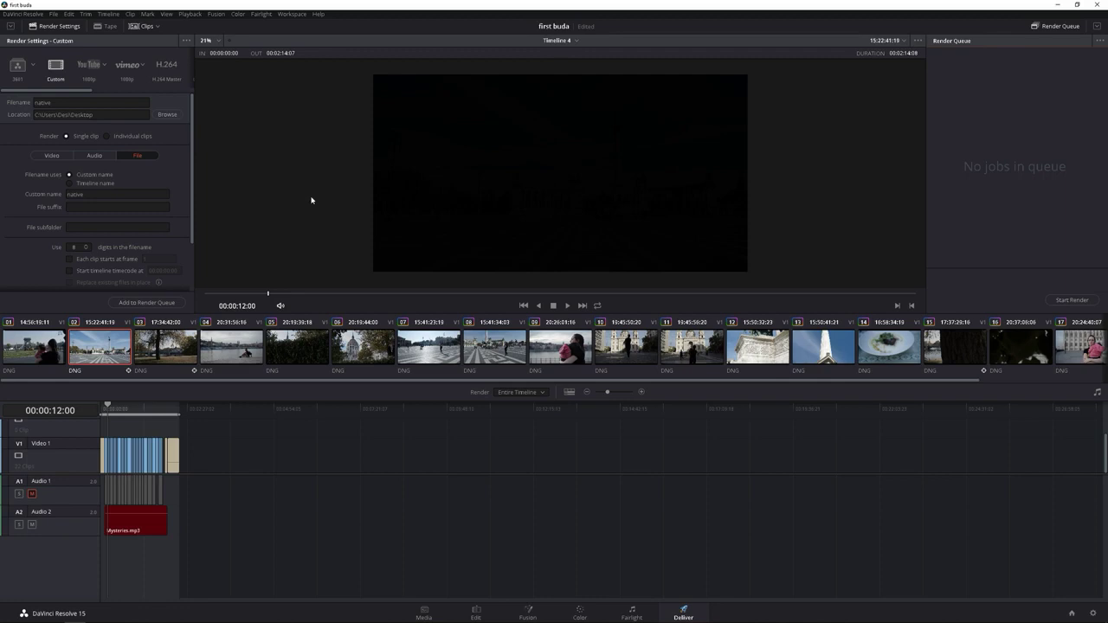
pyautogui.click(55, 156)
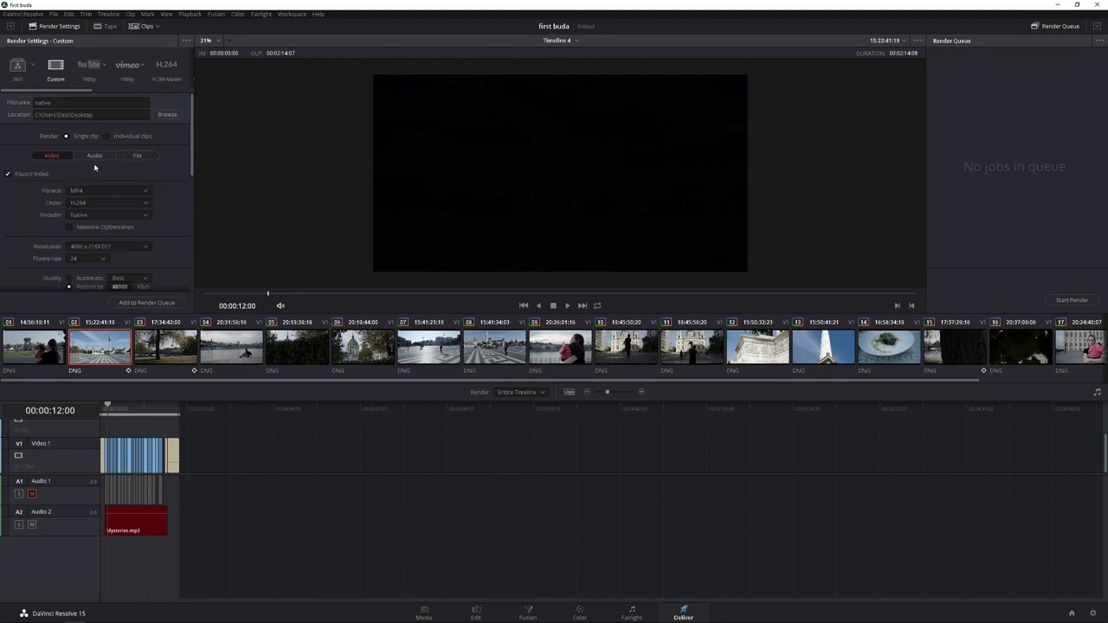
pyautogui.click(130, 217)
pyautogui.click(122, 239)
# - Rename the output file from 'native' to 'nvidia' and add the job to the render queue
pyautogui.moveTo(193, 170)
pyautogui.mouseDown()
pyautogui.moveTo(185, 264)
pyautogui.moveTo(196, 121)
pyautogui.mouseUp()
pyautogui.click(139, 155)
pyautogui.click(103, 195)
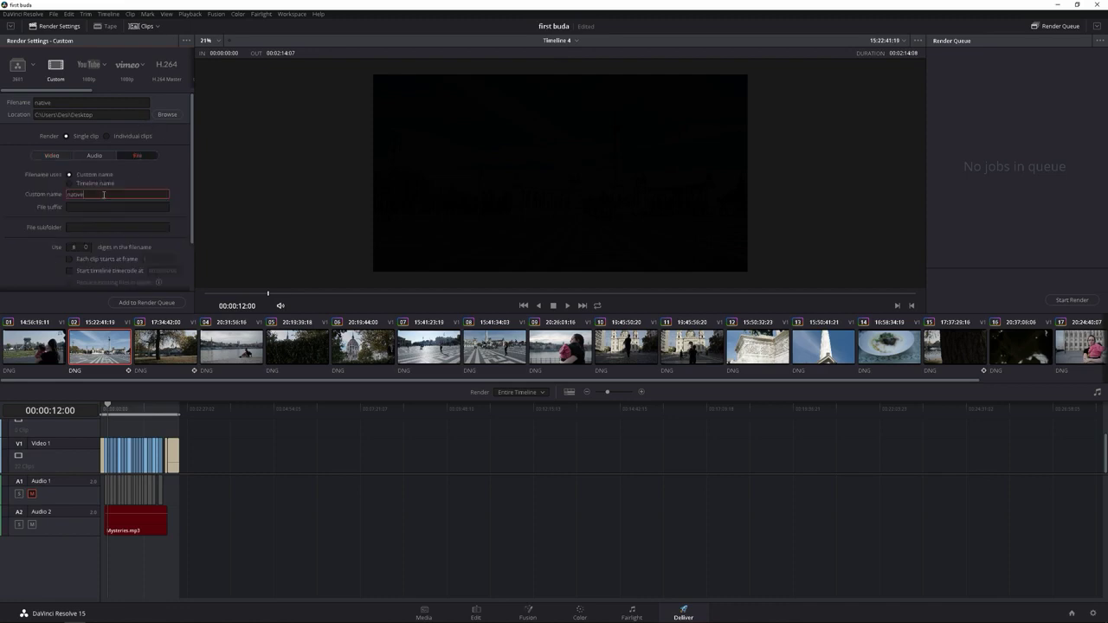
pyautogui.press('BackSpace')
pyautogui.press('BackSpace')
pyautogui.press('BackSpace')
pyautogui.press('BackSpace')
pyautogui.press('BackSpace')
pyautogui.press('BackSpace')
pyautogui.click(146, 301)
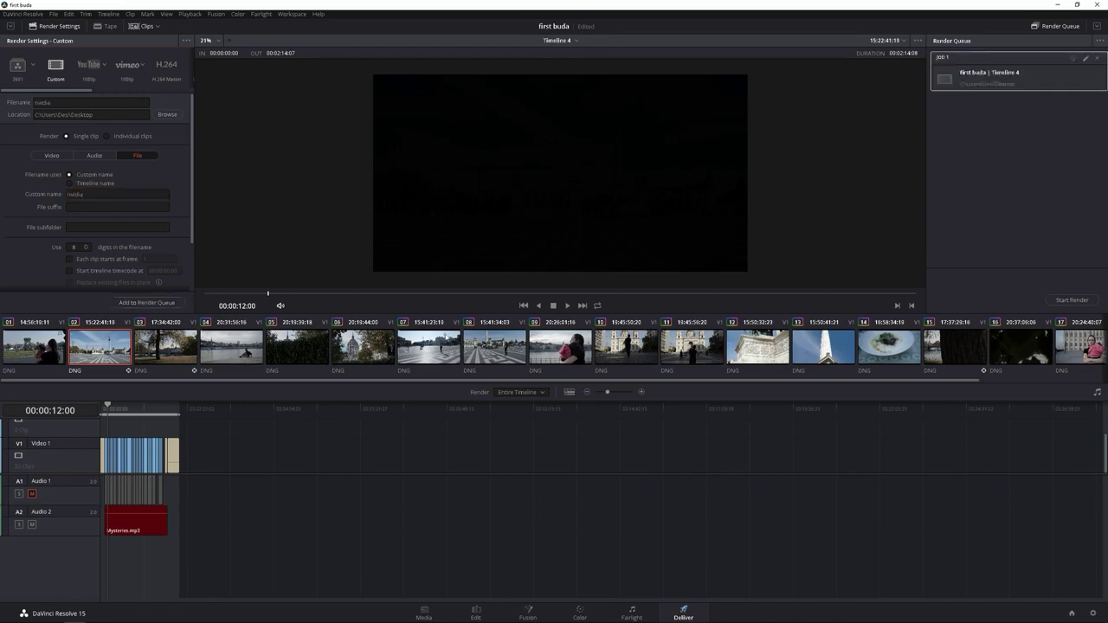
# - Start rendering Job 1, the NVIDIA-encoded nvidia MP4, and let it complete
pyautogui.click(1062, 301)
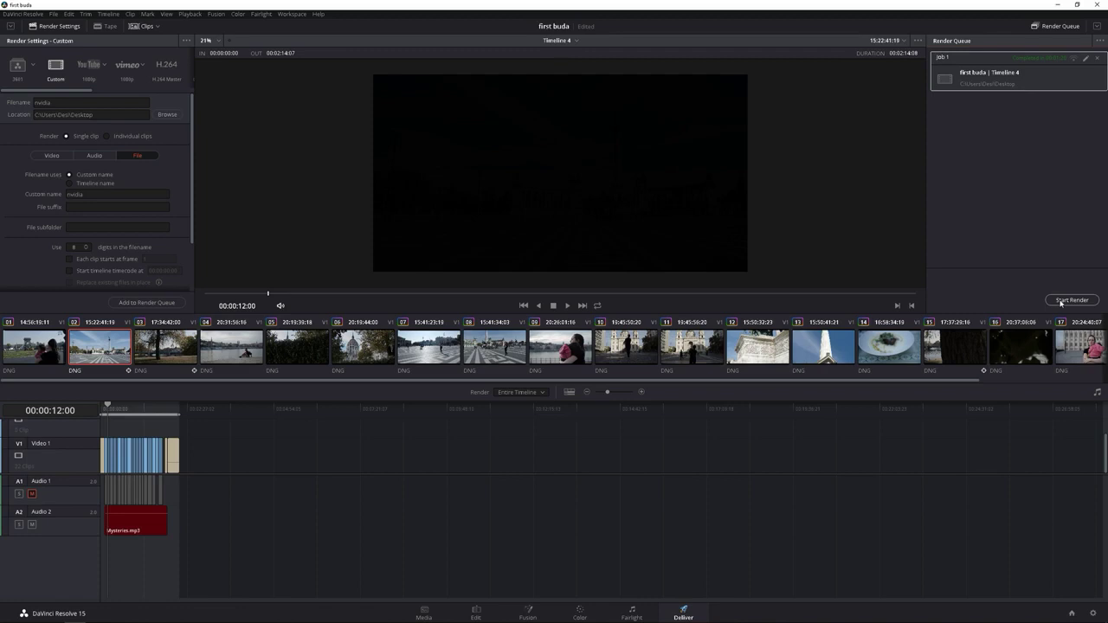
# - Move the playhead to clip 06, showing the domed parliament building
pyautogui.click(1072, 301)
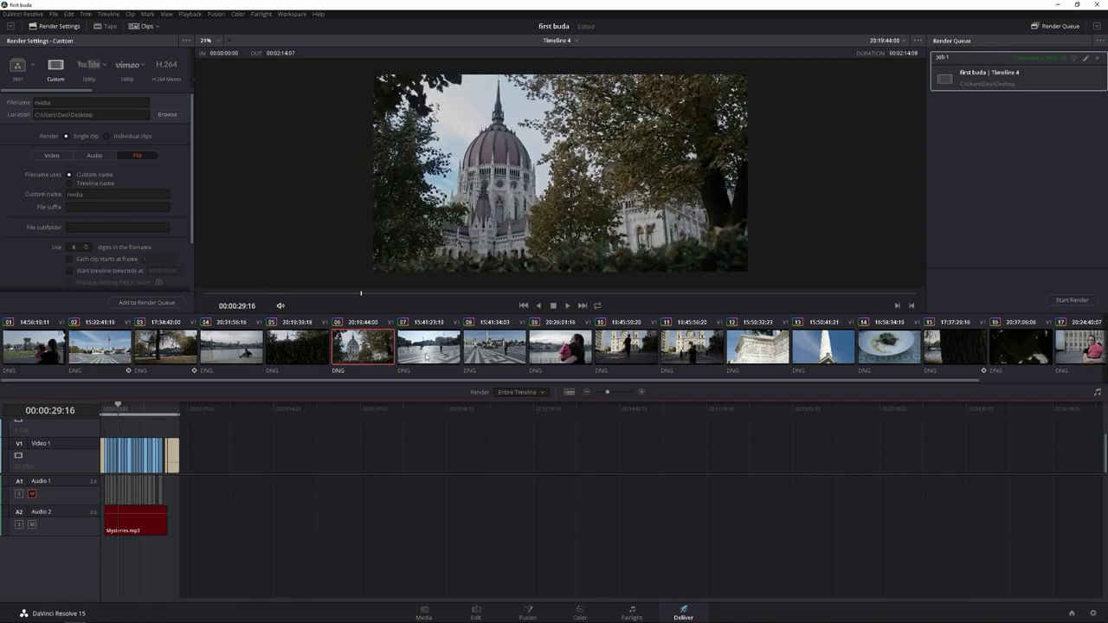